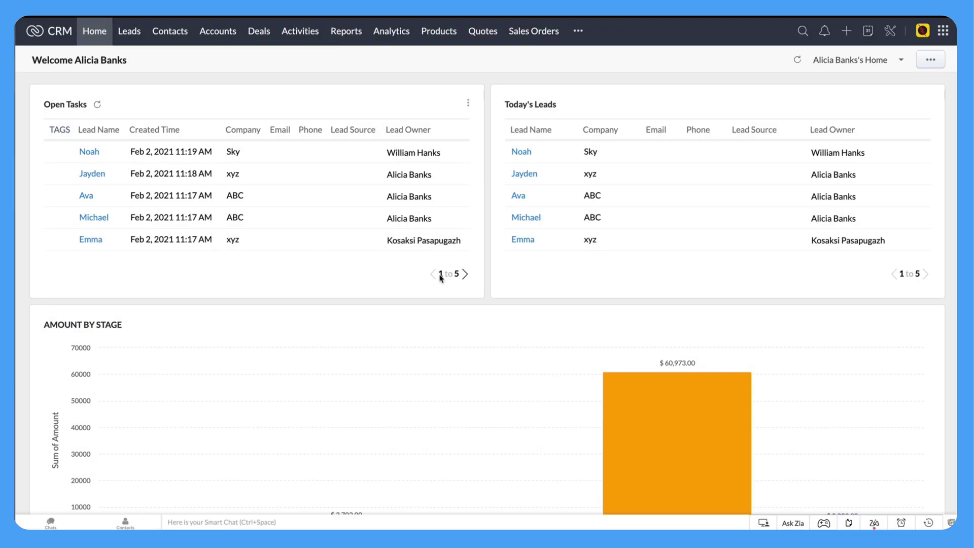
# Go to the Setup page using the tools icon in the top bar.
pyautogui.click(887, 38)
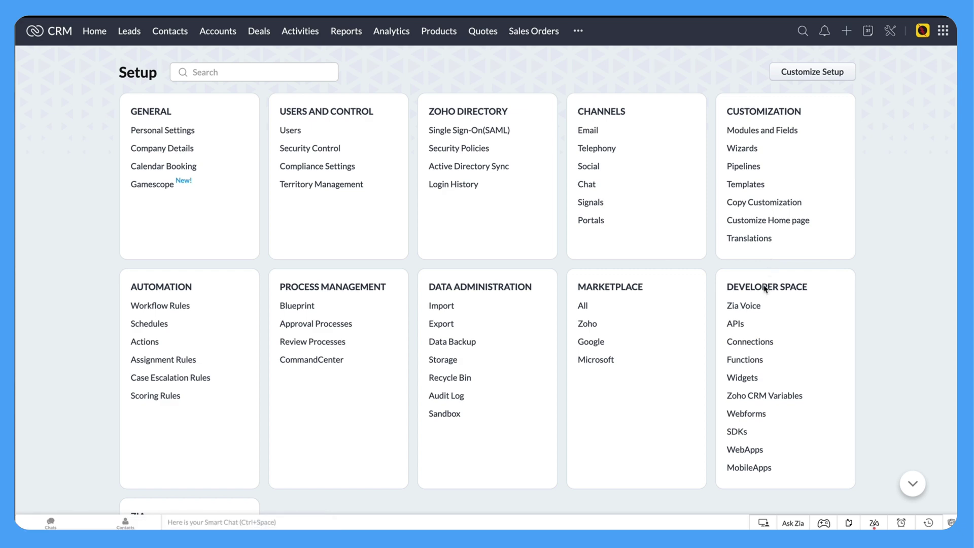
# Open Webforms with the Leads module selected and view its overall form analytics.
pyautogui.click(746, 414)
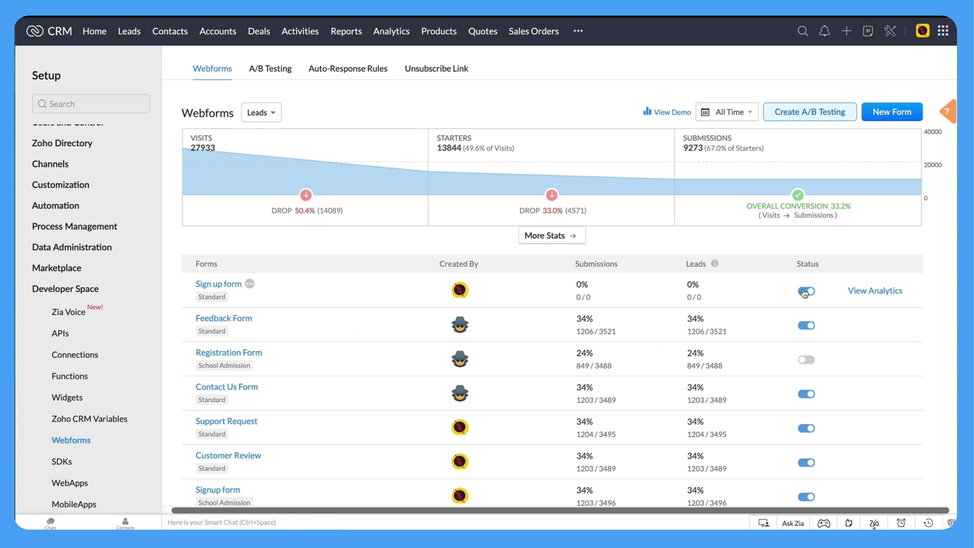
pyautogui.click(269, 113)
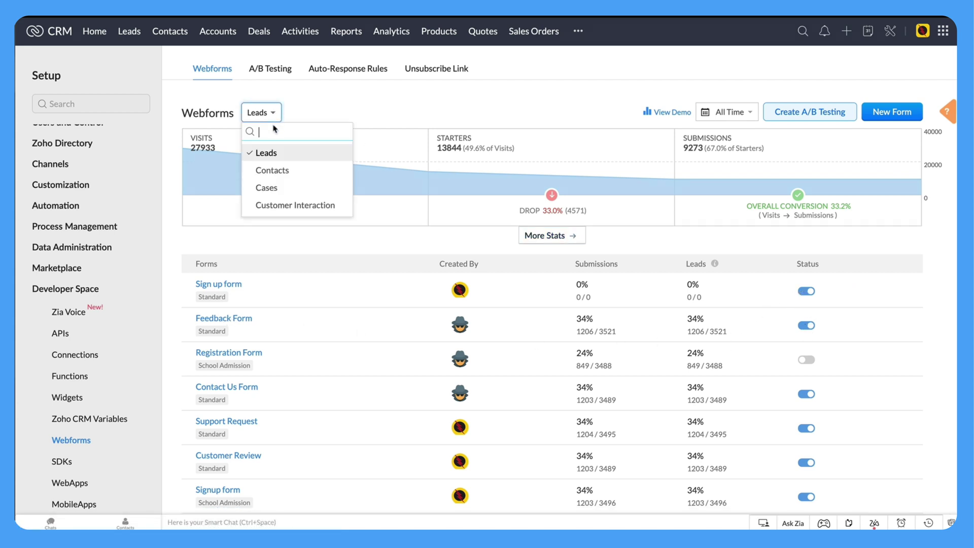
pyautogui.click(276, 157)
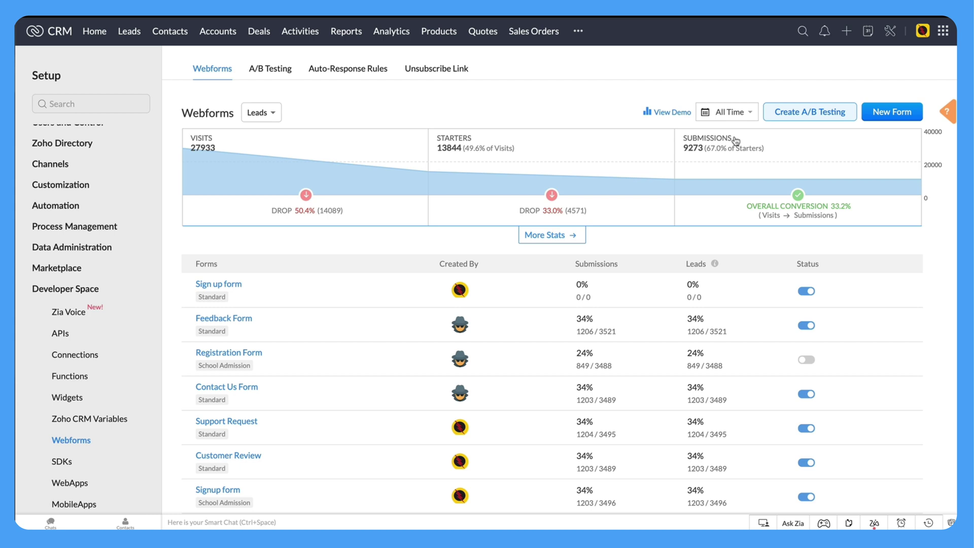
pyautogui.scroll(-1, 735, 141)
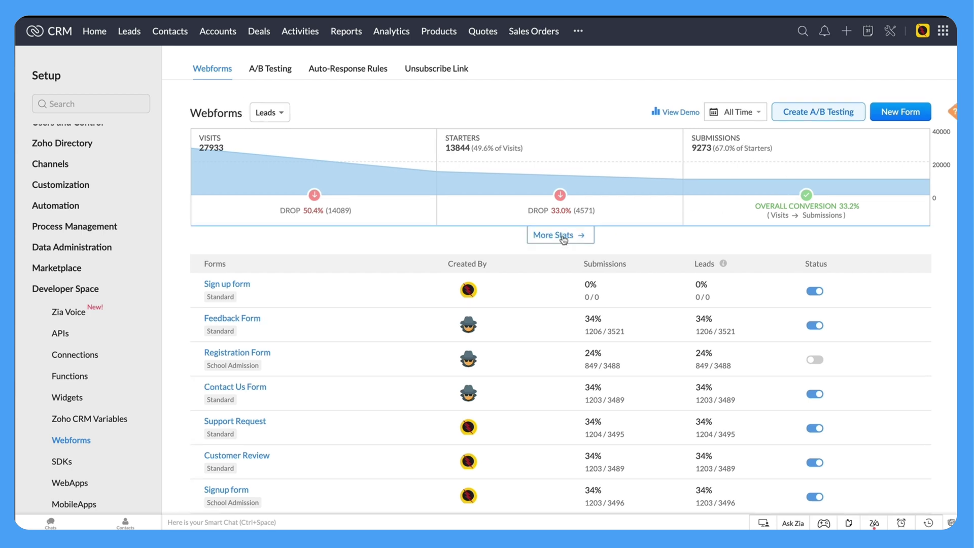
pyautogui.click(564, 238)
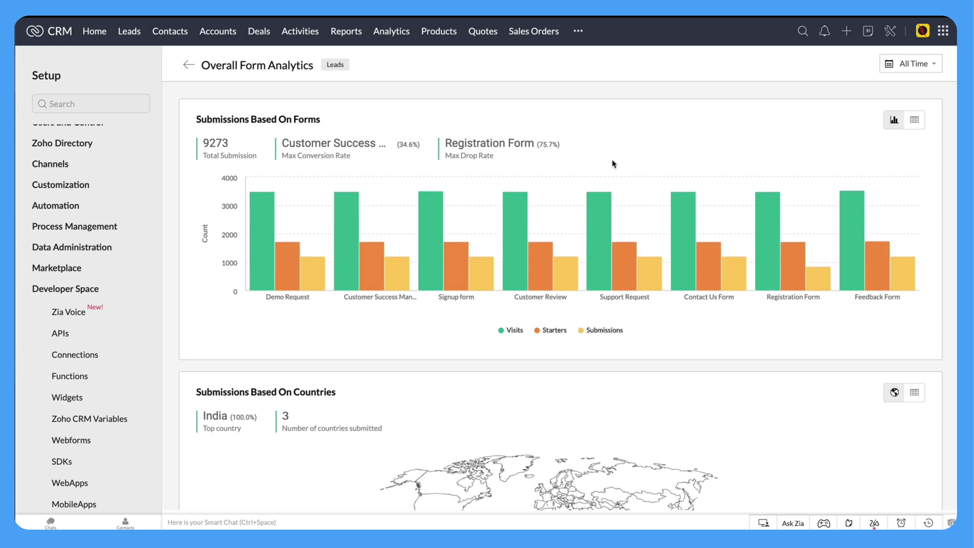
pyautogui.moveTo(625, 243)
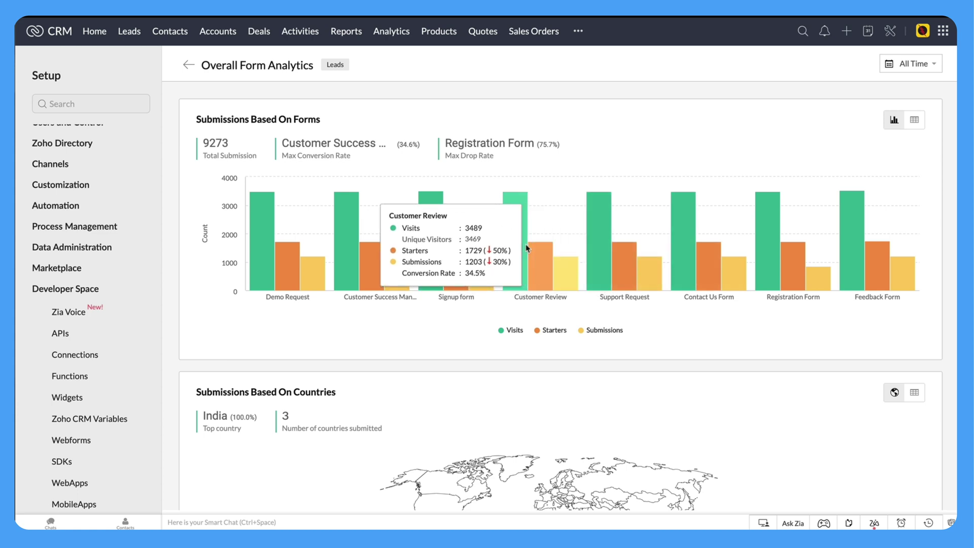
# Switch the Submissions Based On Forms widget to table view.
pyautogui.click(916, 123)
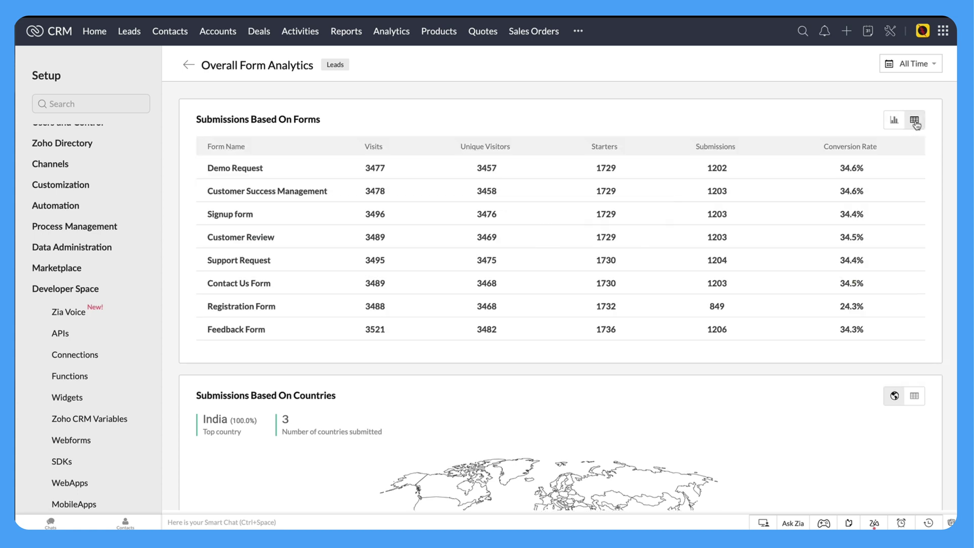
pyautogui.scroll(-3, 916, 124)
pyautogui.scroll(-3, 917, 125)
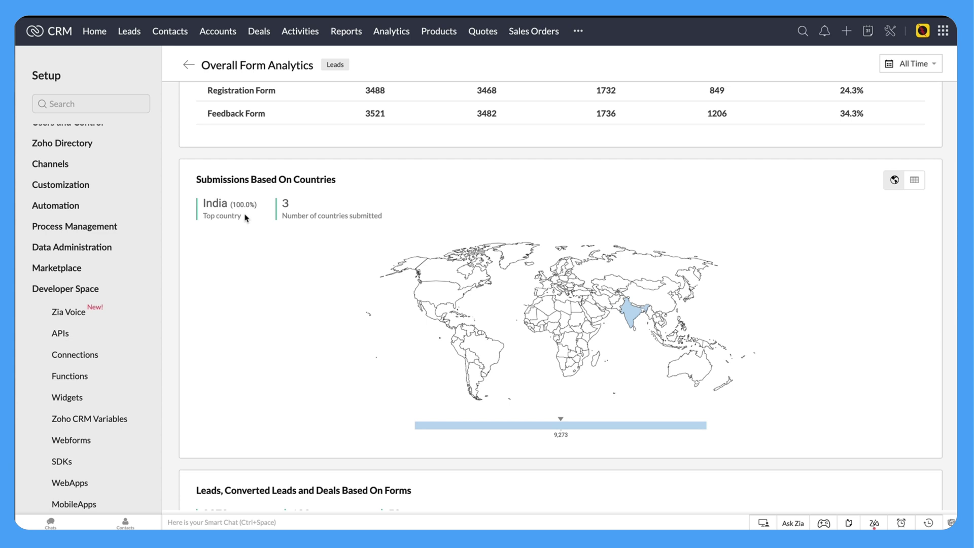
# Switch the Submissions Based On Countries widget to a table of India, USA and Australia.
pyautogui.click(915, 180)
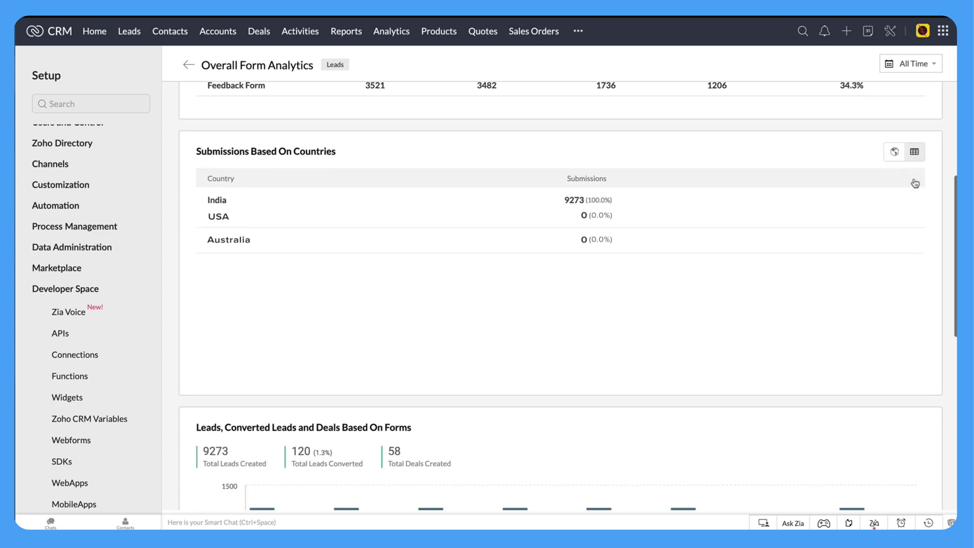
pyautogui.scroll(-3, 909, 183)
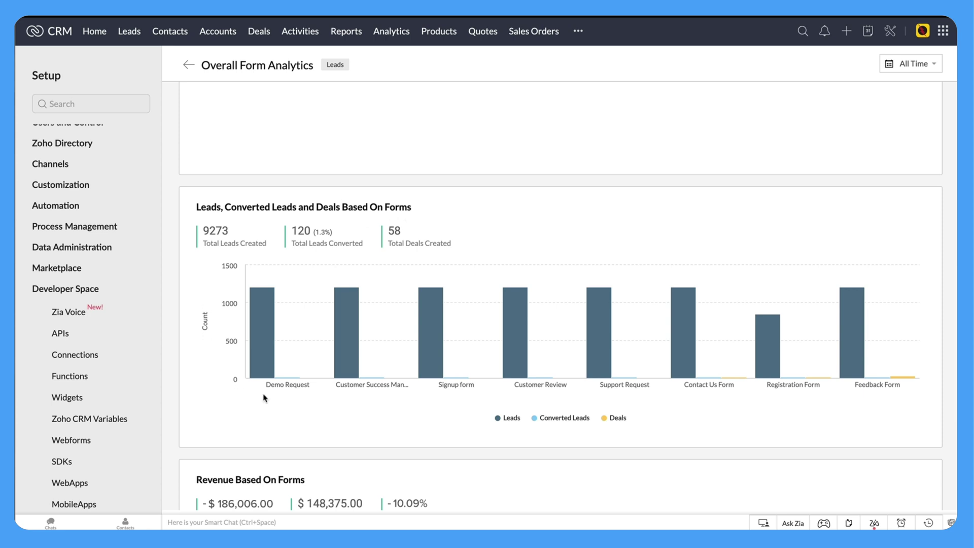
pyautogui.moveTo(682, 333)
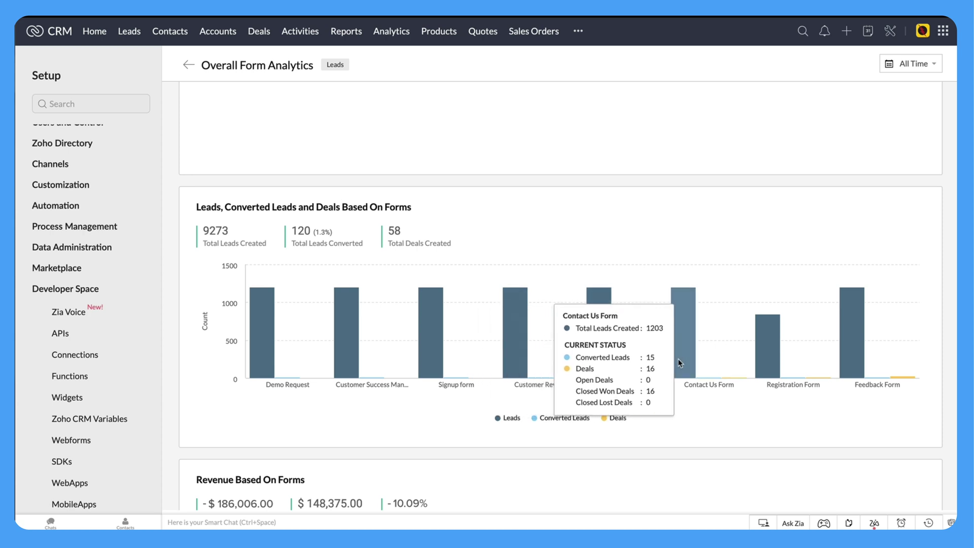
pyautogui.scroll(-1, 680, 358)
pyautogui.scroll(-3, 679, 358)
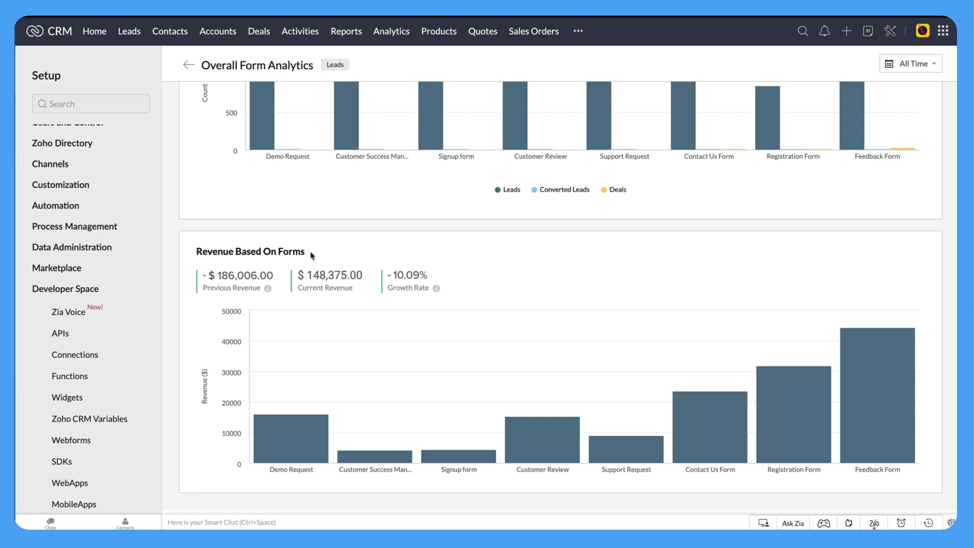
pyautogui.click(914, 66)
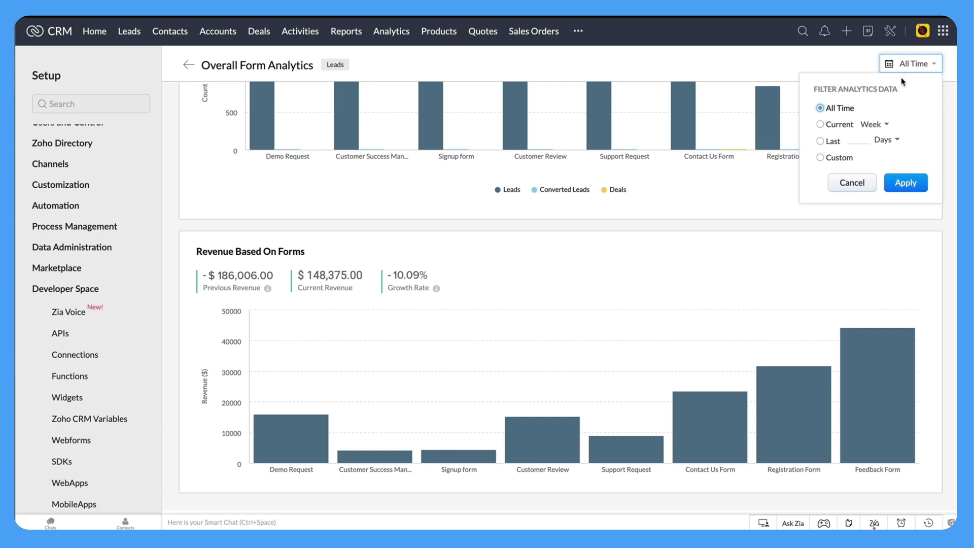
pyautogui.click(878, 127)
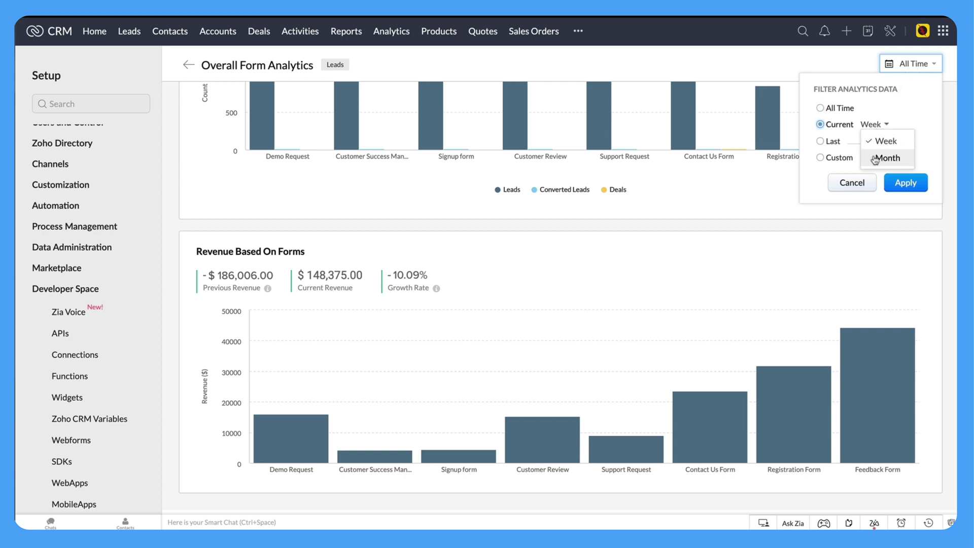
pyautogui.click(852, 141)
pyautogui.write('00')
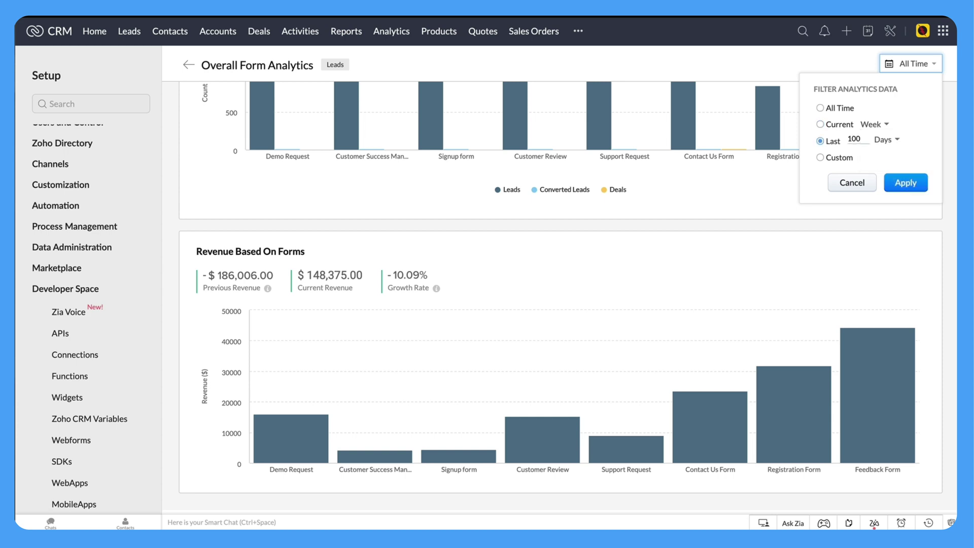
pyautogui.click(840, 159)
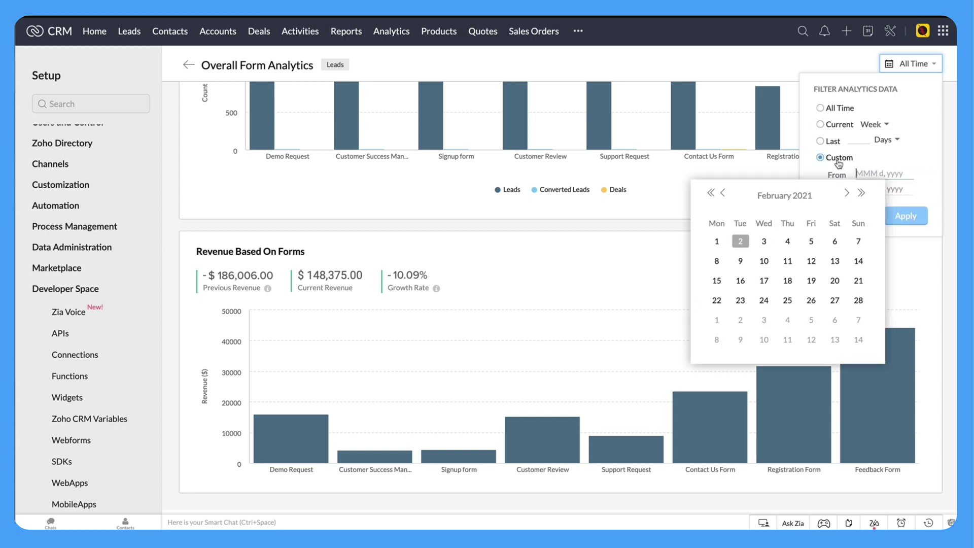
pyautogui.click(822, 126)
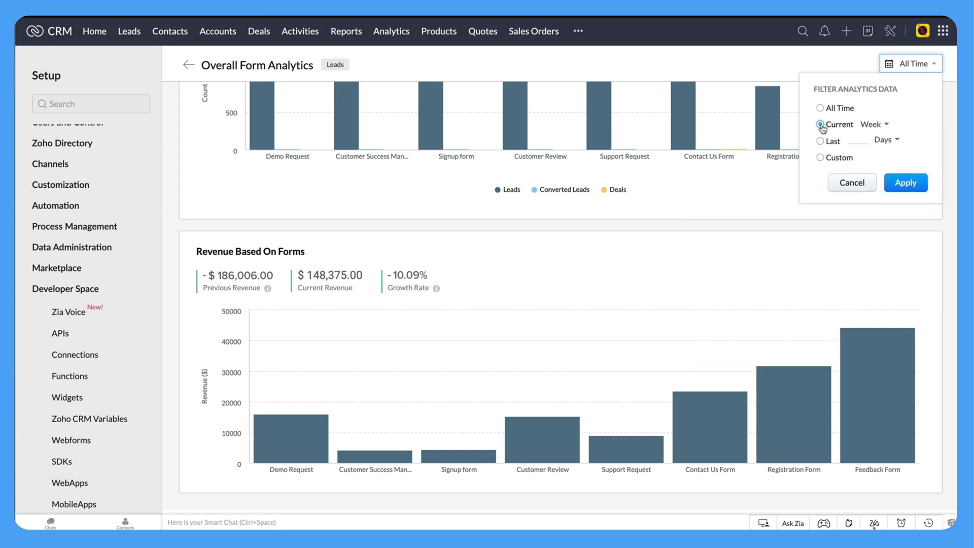
pyautogui.click(906, 183)
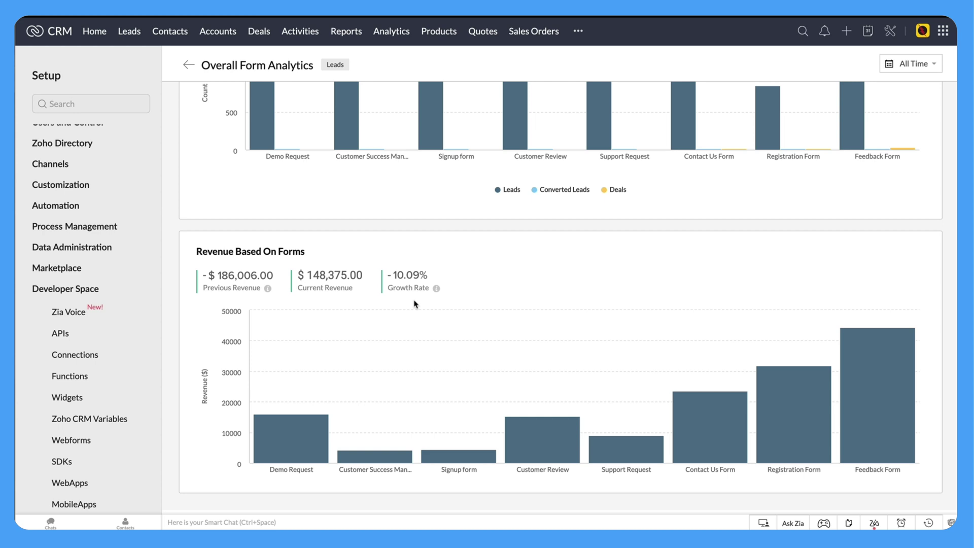
pyautogui.click(187, 65)
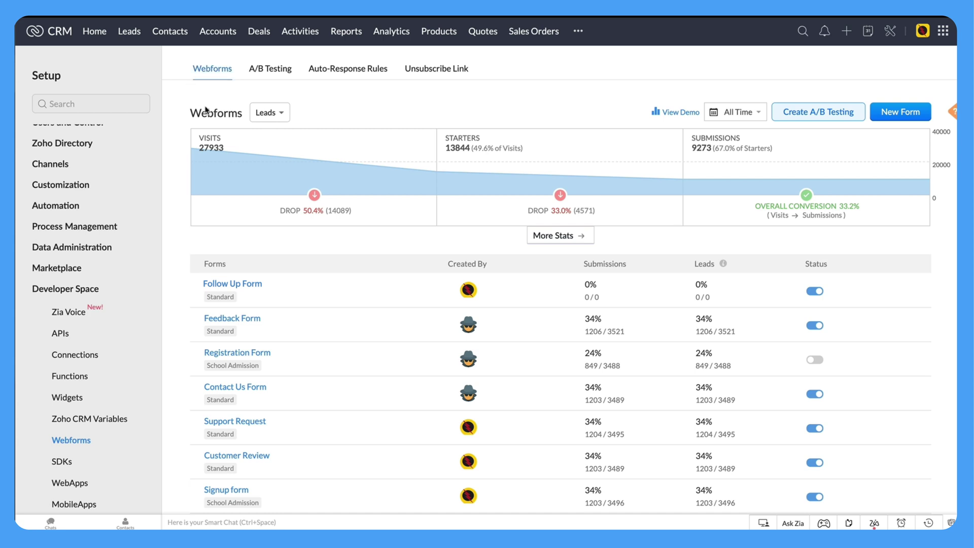
pyautogui.moveTo(868, 325)
pyautogui.click(269, 318)
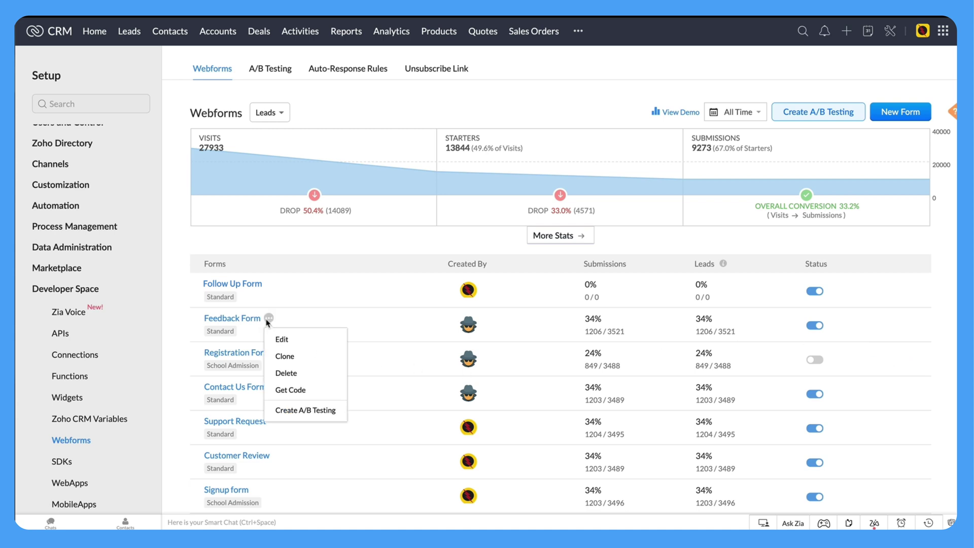
pyautogui.click(283, 388)
pyautogui.click(415, 97)
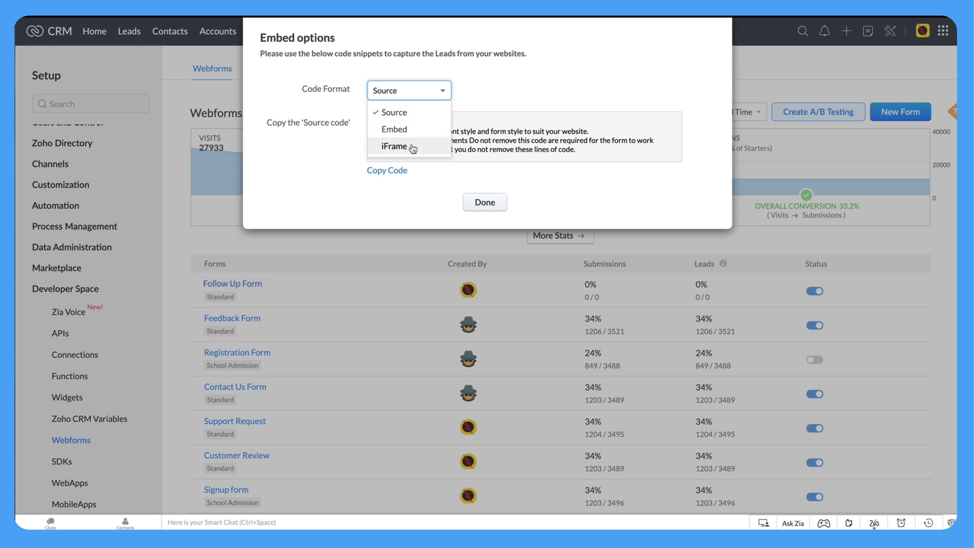
pyautogui.click(484, 204)
pyautogui.click(482, 204)
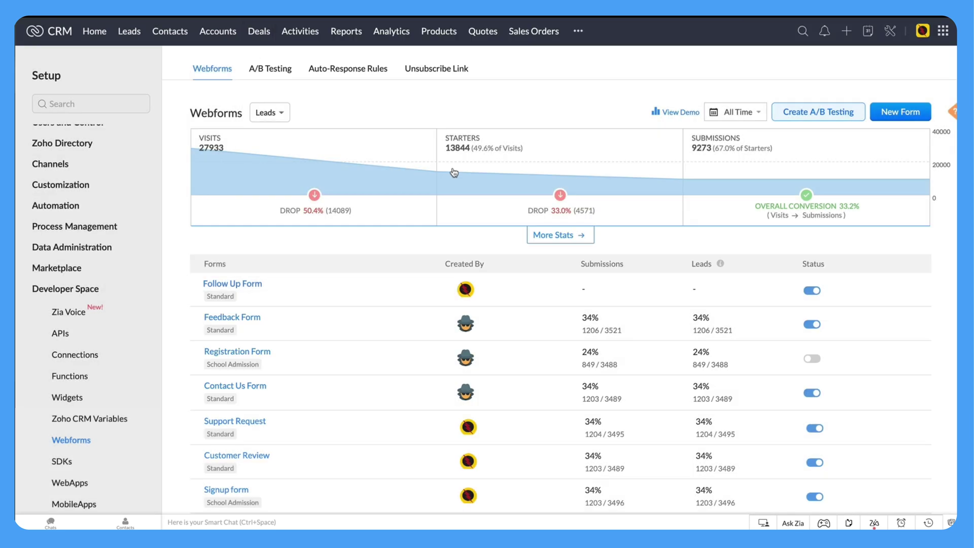
pyautogui.moveTo(876, 290)
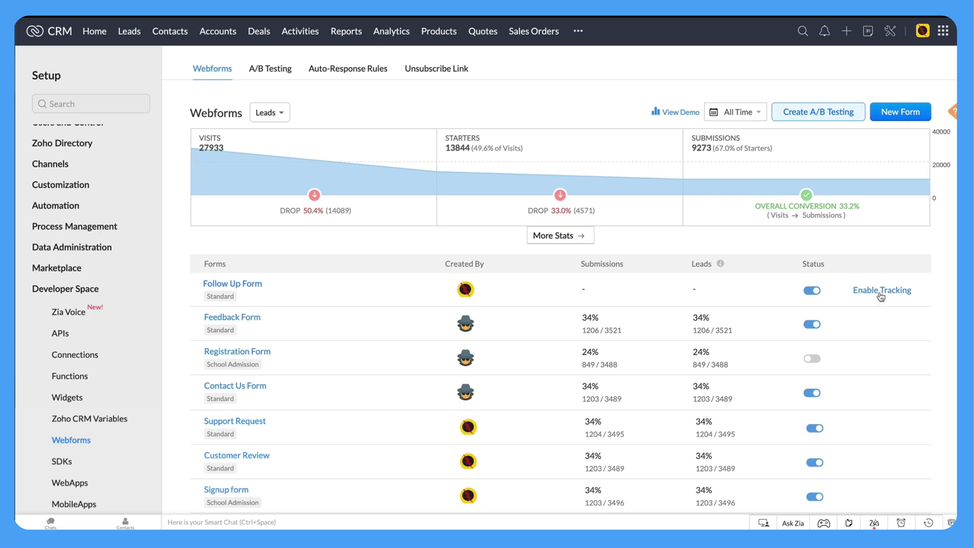
pyautogui.click(880, 291)
# Enable tracking on the Follow Up Form and copy its tracking code.
pyautogui.click(881, 290)
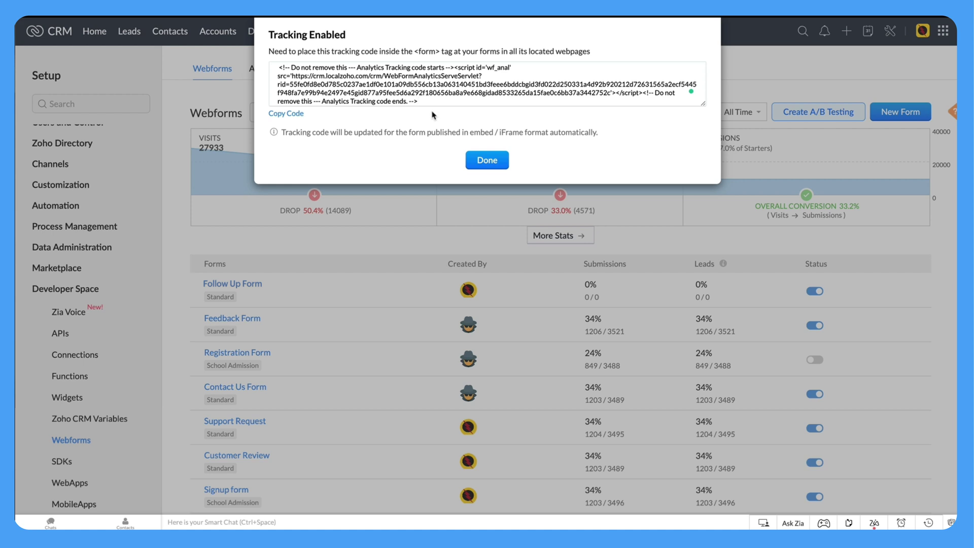
pyautogui.click(294, 116)
pyautogui.click(484, 160)
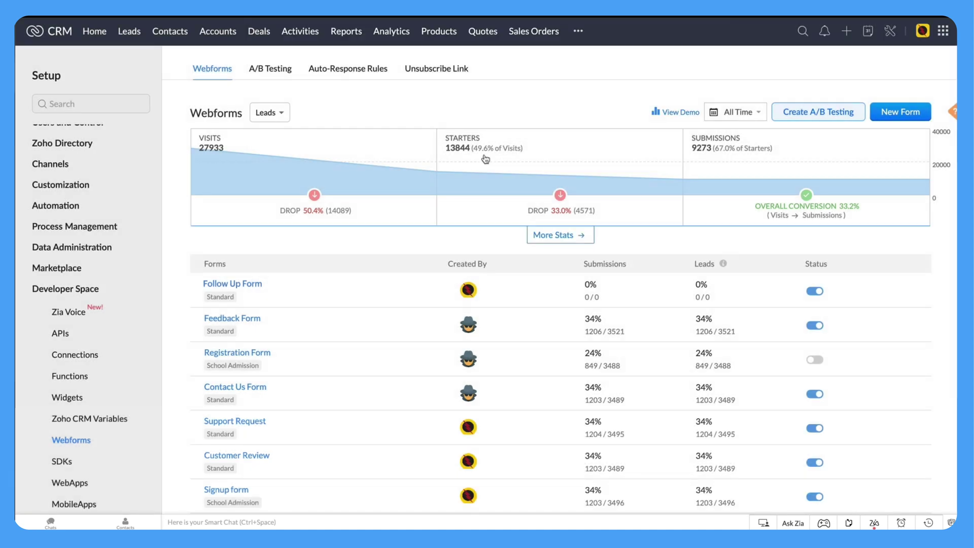
pyautogui.moveTo(862, 302)
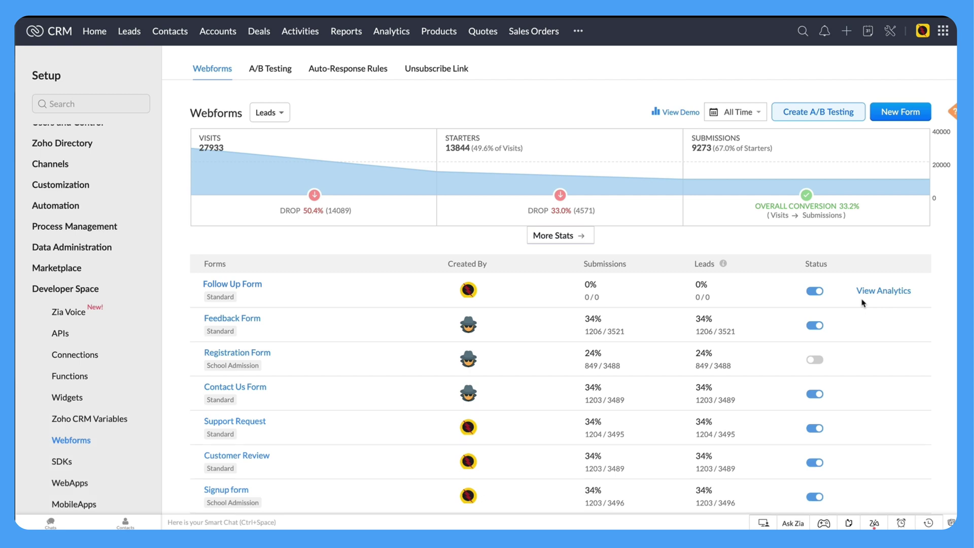
pyautogui.scroll(-2, 863, 304)
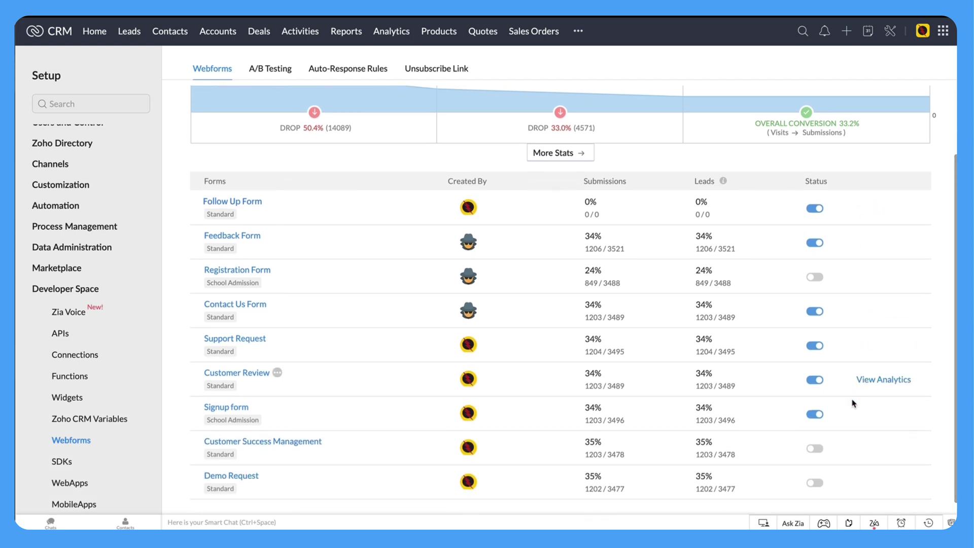
pyautogui.moveTo(487, 413)
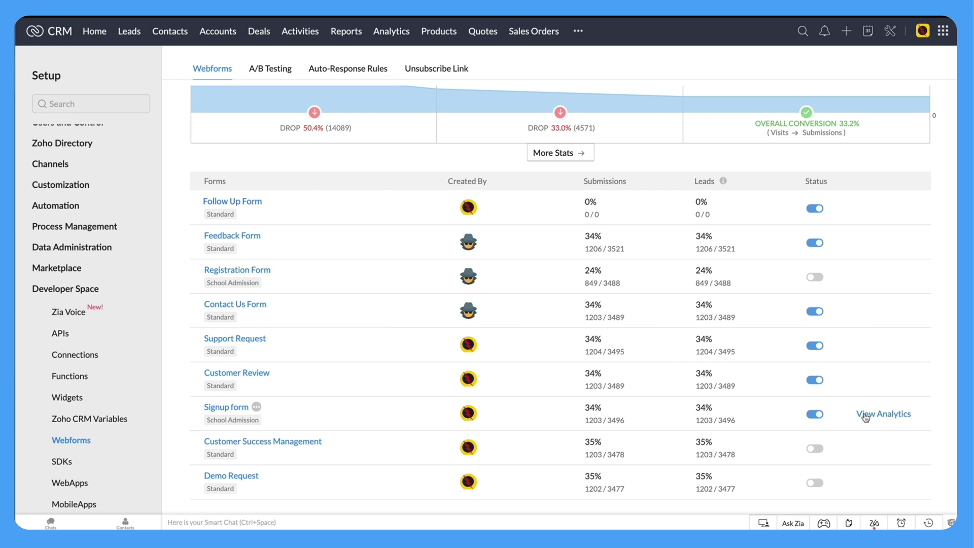
# View the Signup form's analytics: 1203 total submissions and 93 per week.
pyautogui.click(866, 416)
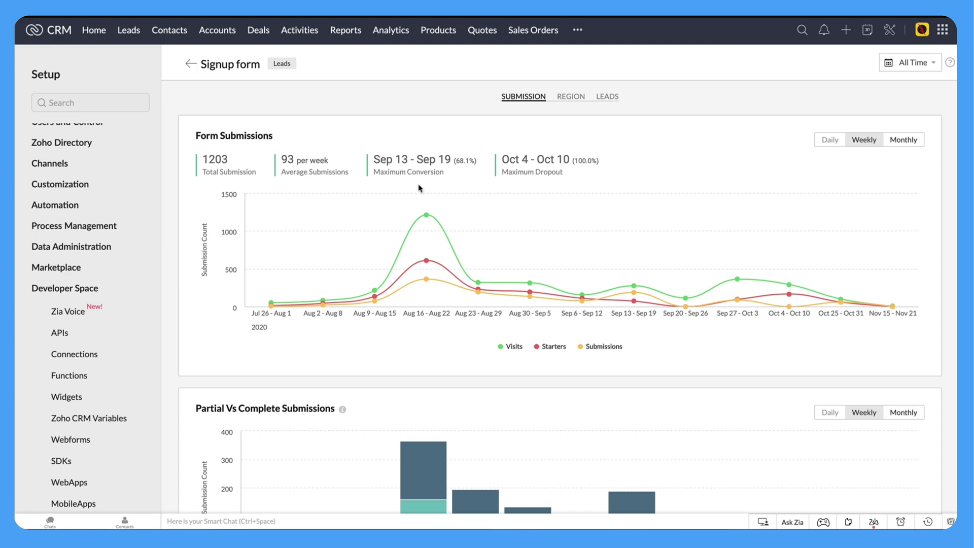
pyautogui.scroll(-2, 419, 188)
pyautogui.scroll(-1, 419, 188)
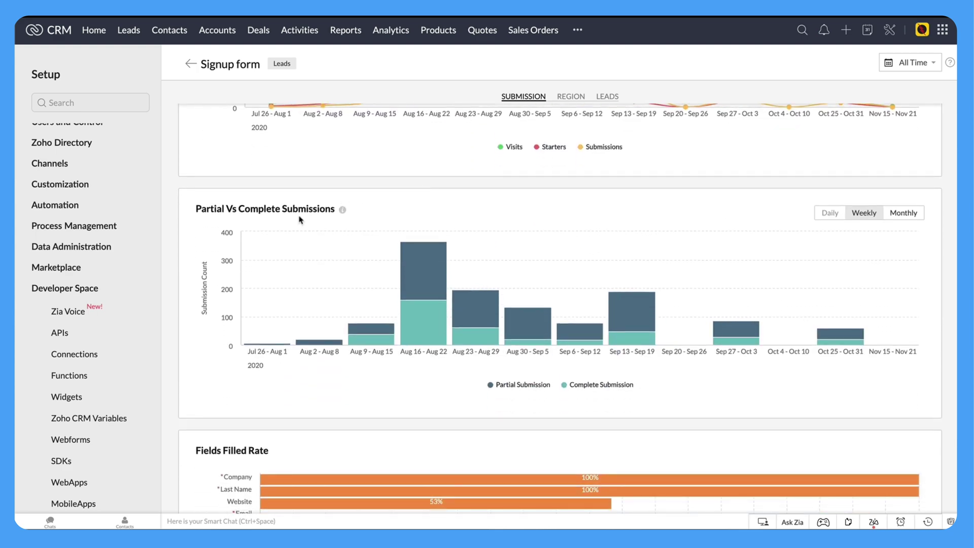
pyautogui.moveTo(425, 258)
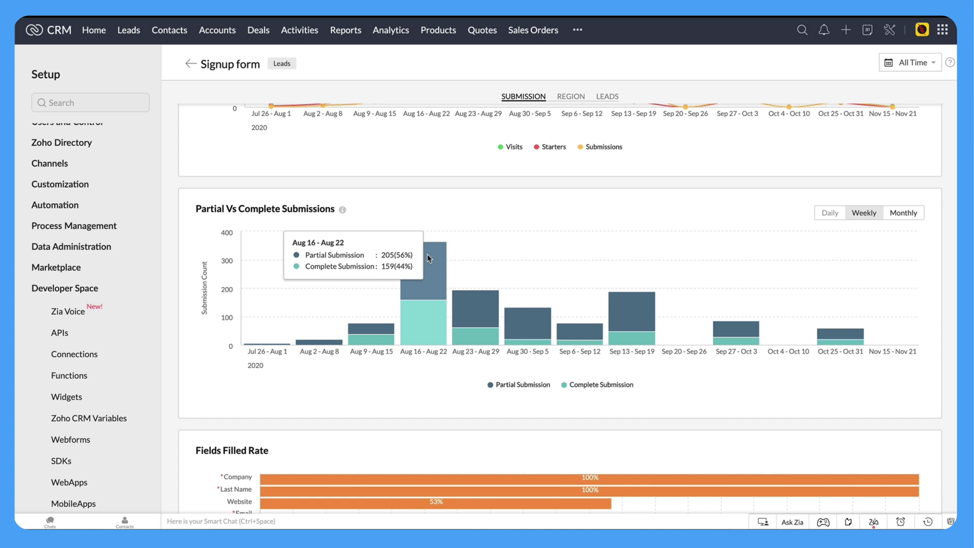
pyautogui.scroll(-1, 424, 252)
pyautogui.scroll(-2, 423, 252)
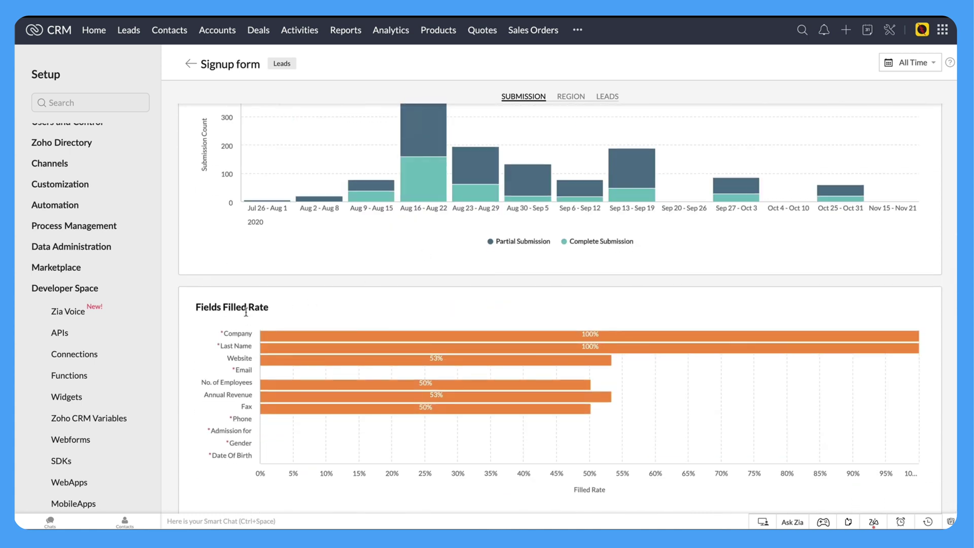
pyautogui.moveTo(274, 395)
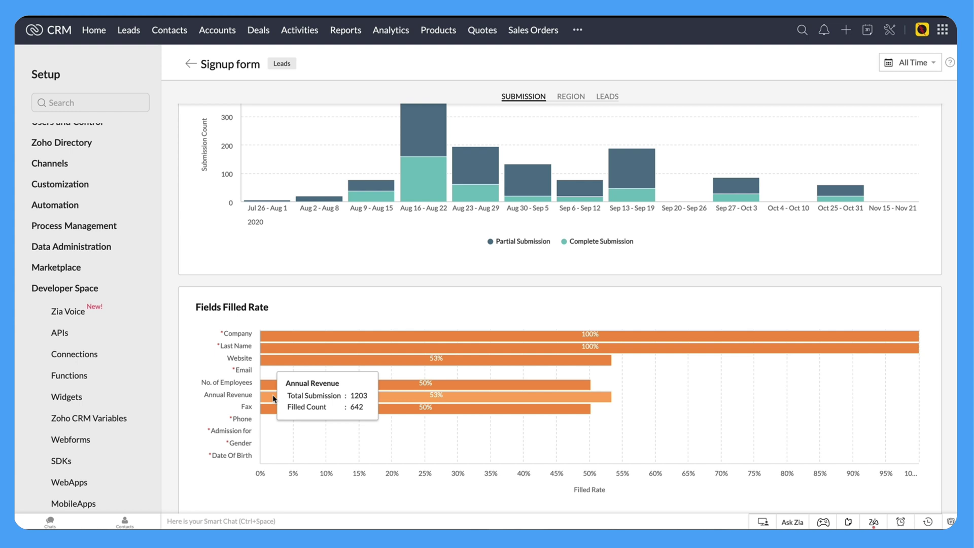
# Show the Signup form's REGION view, with India as top country at 100%.
pyautogui.click(573, 98)
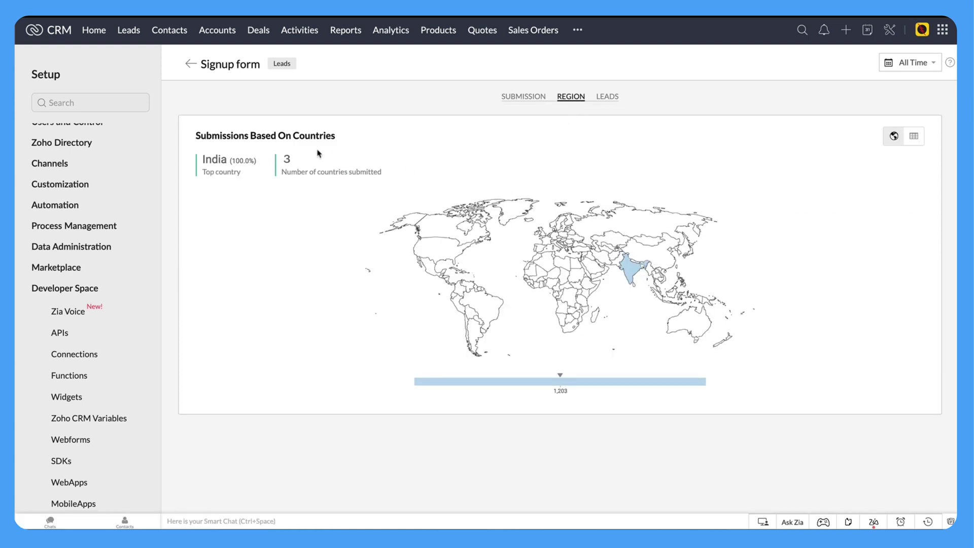
pyautogui.click(608, 98)
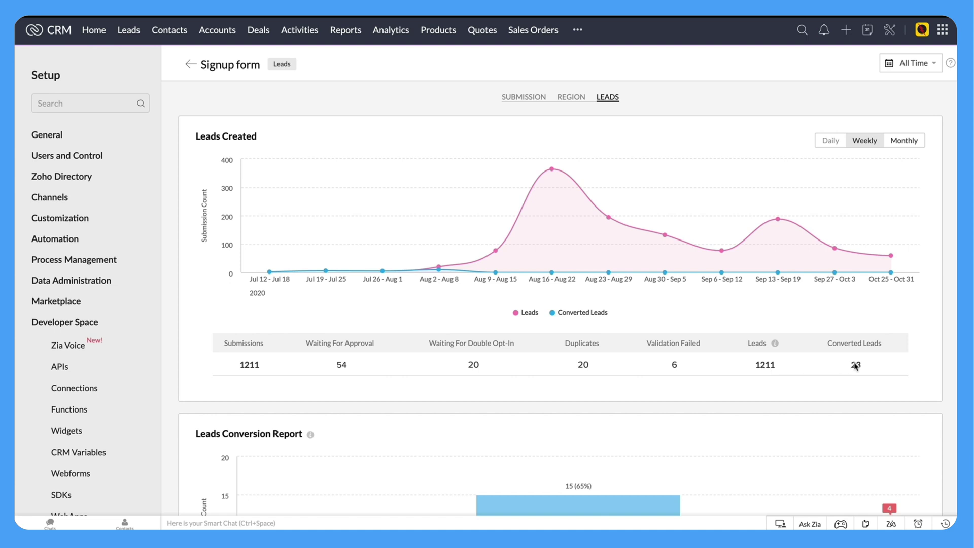
pyautogui.scroll(-3, 856, 365)
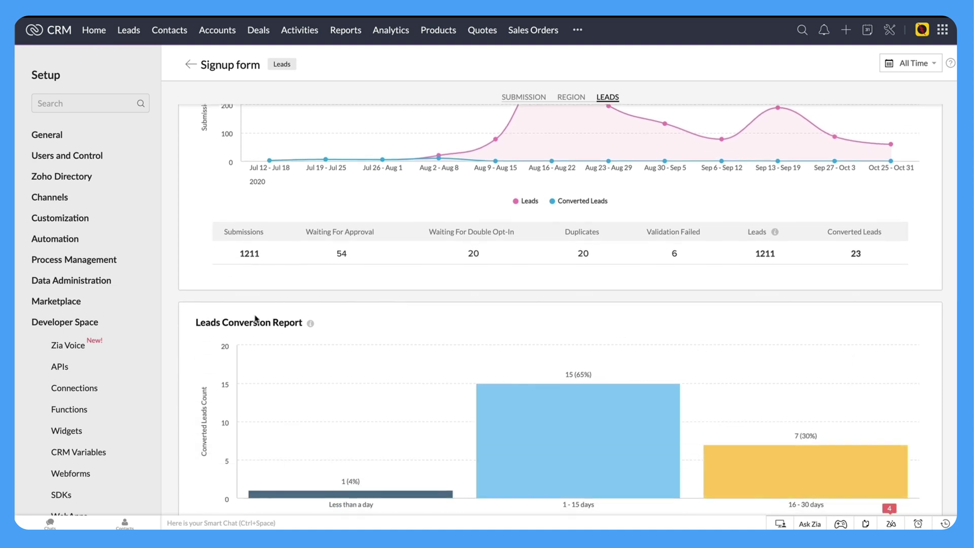
pyautogui.scroll(-1, 255, 318)
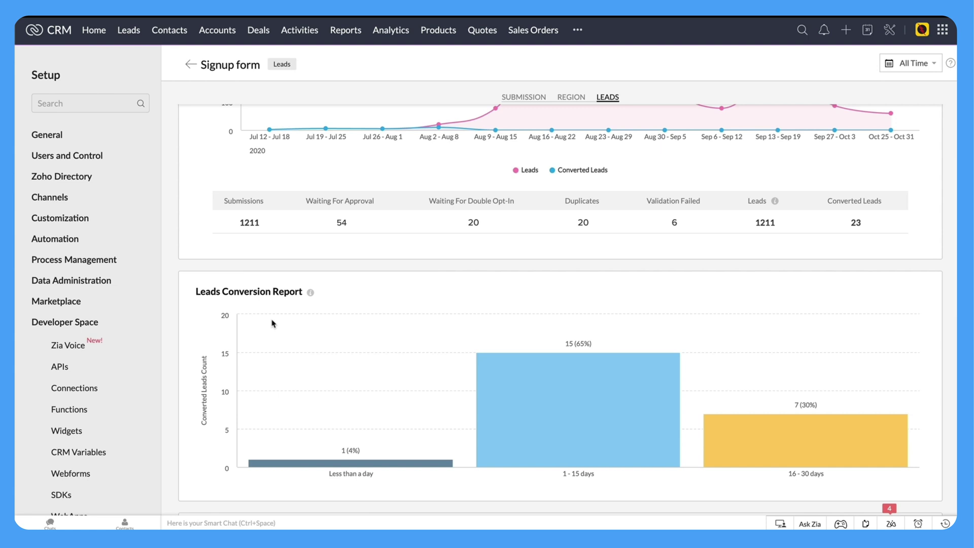
pyautogui.scroll(-5, 272, 323)
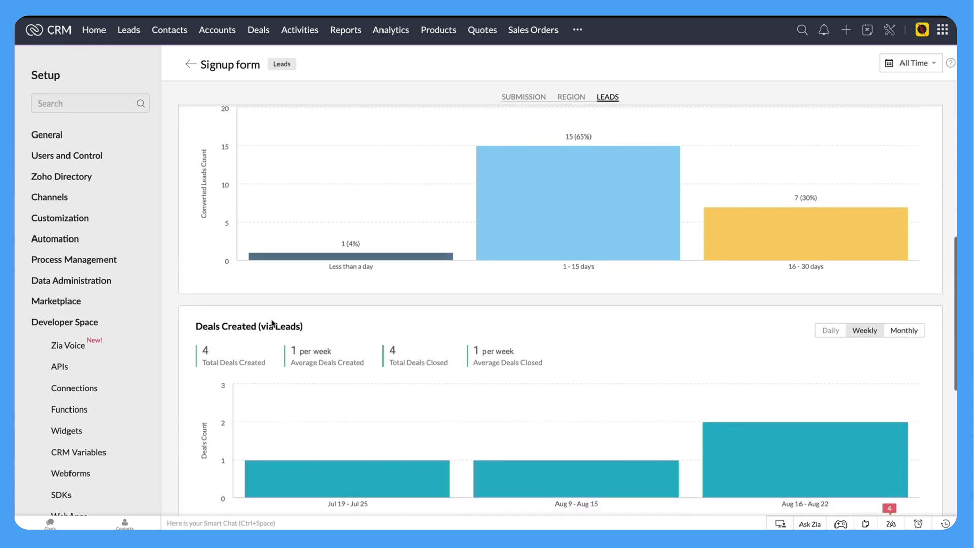
pyautogui.scroll(-2, 272, 318)
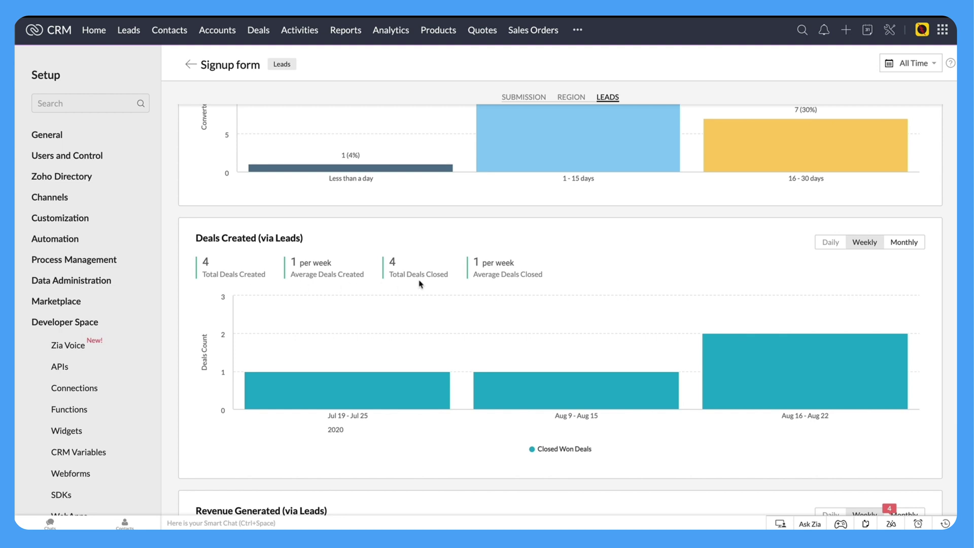
pyautogui.scroll(-2, 419, 283)
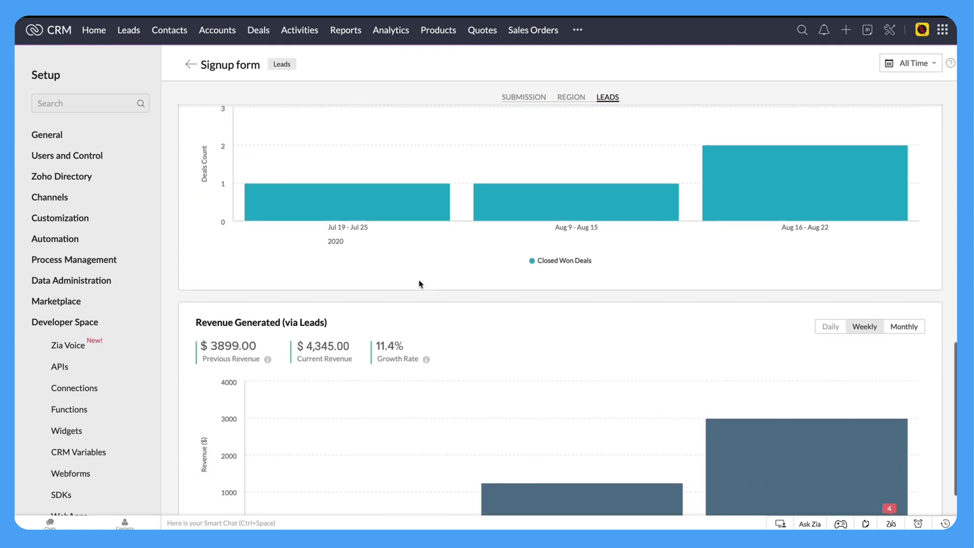
pyautogui.scroll(-1, 419, 284)
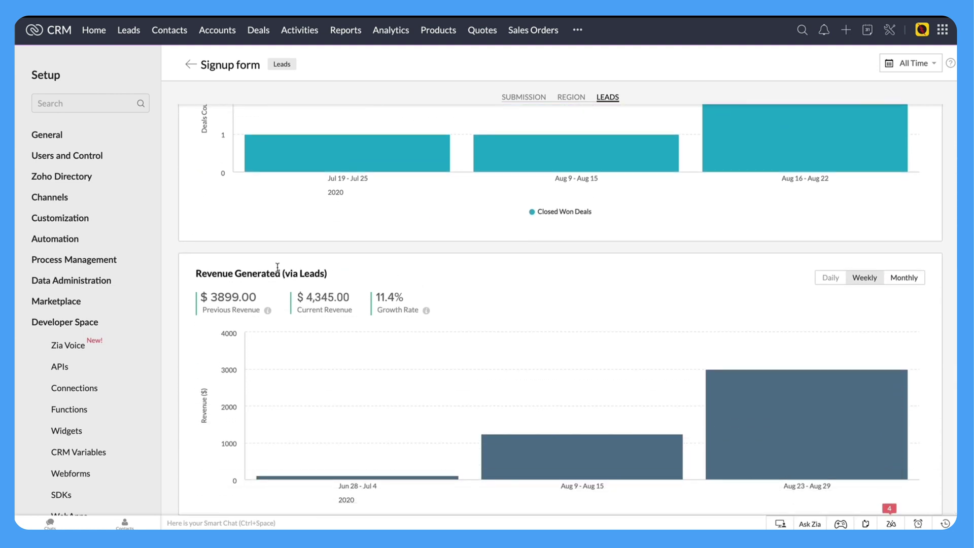